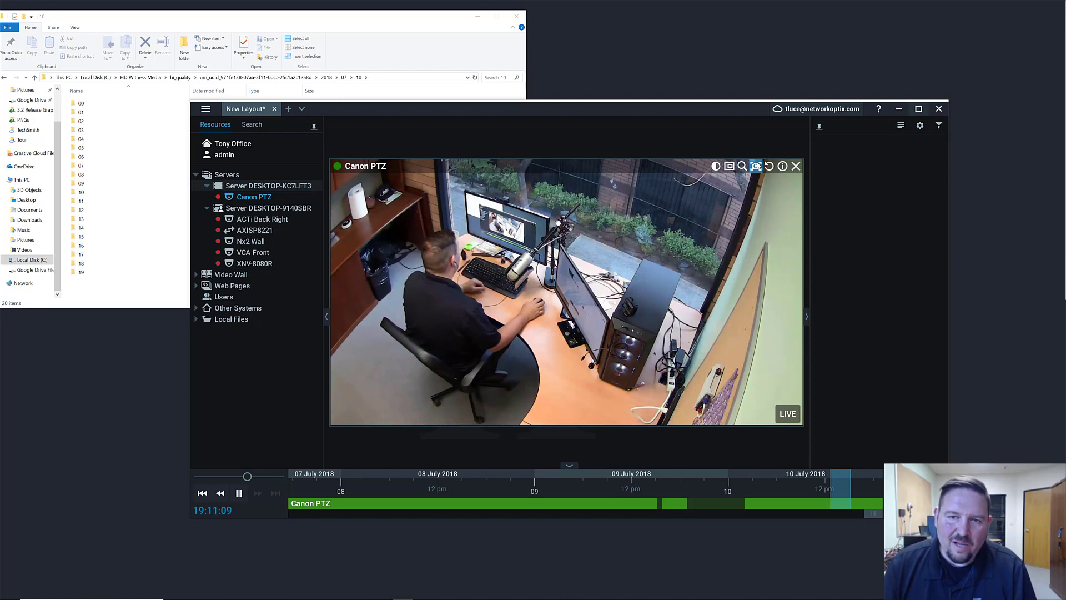
# - Delete the 17 and 18 hour folders from the 10 July Canon PTZ recording folder
pyautogui.click(418, 24)
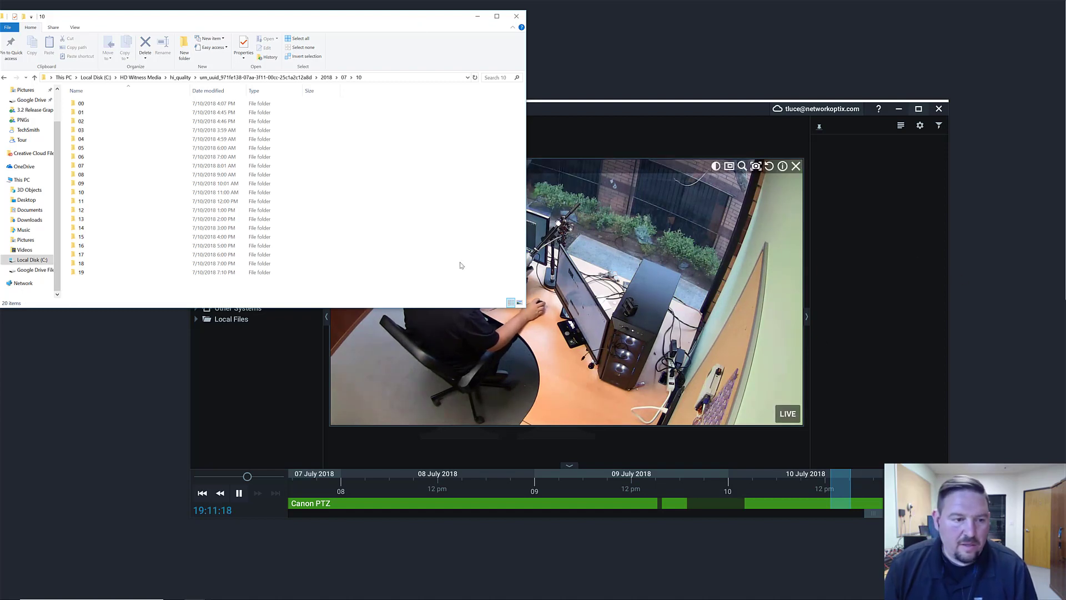
pyautogui.click(123, 256)
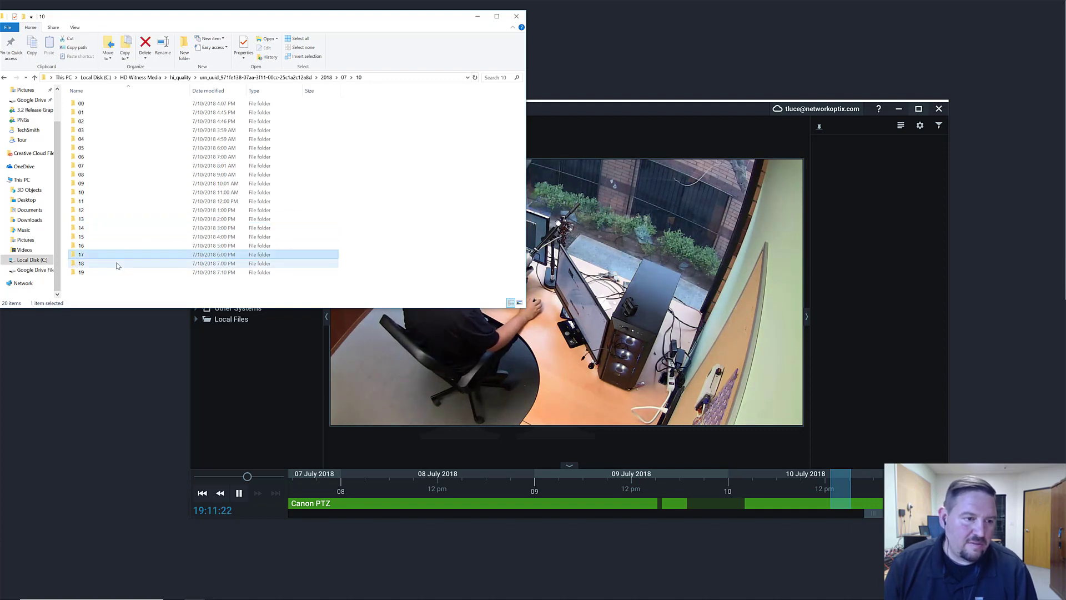
pyautogui.keyDown('shift'); pyautogui.click(118, 266); pyautogui.keyUp('shift')
pyautogui.rightClick(117, 265)
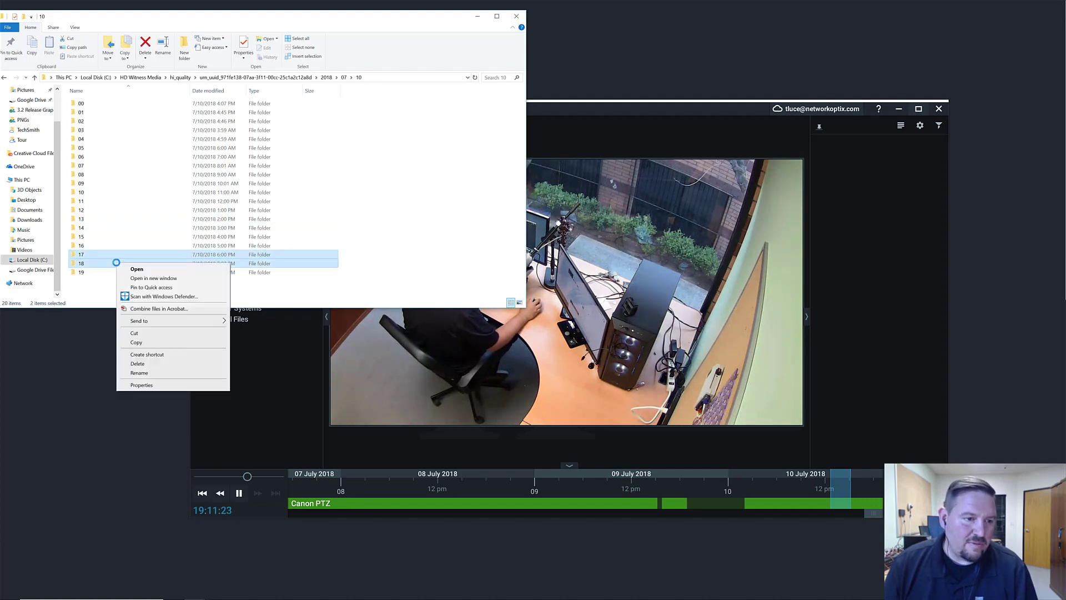
pyautogui.click(194, 364)
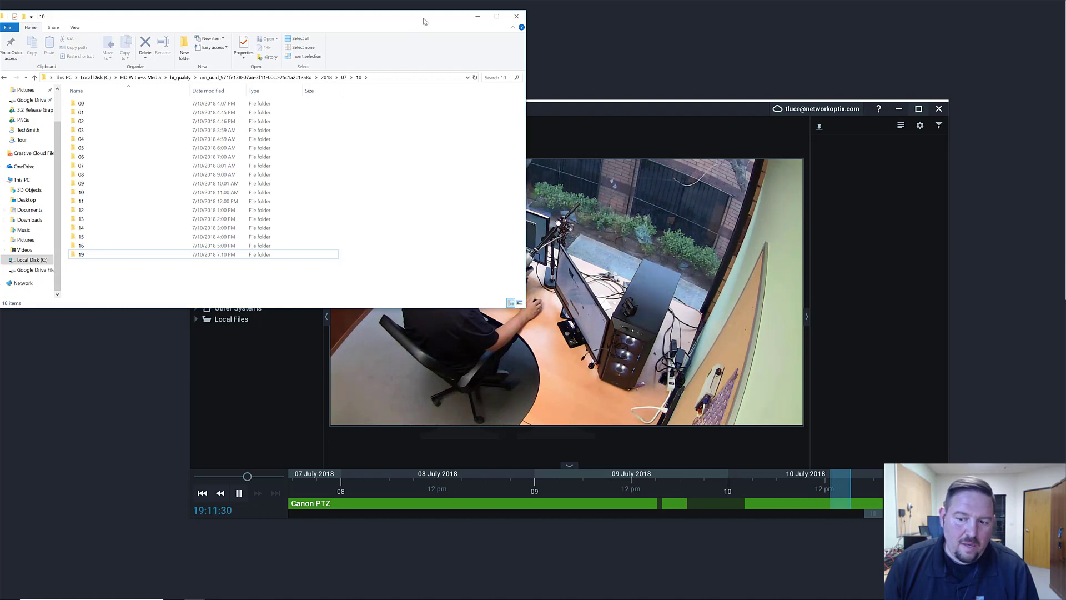
# - Scrub Canon PTZ playback back to about 6:37 pm on 10 July and pause it
pyautogui.click(877, 493)
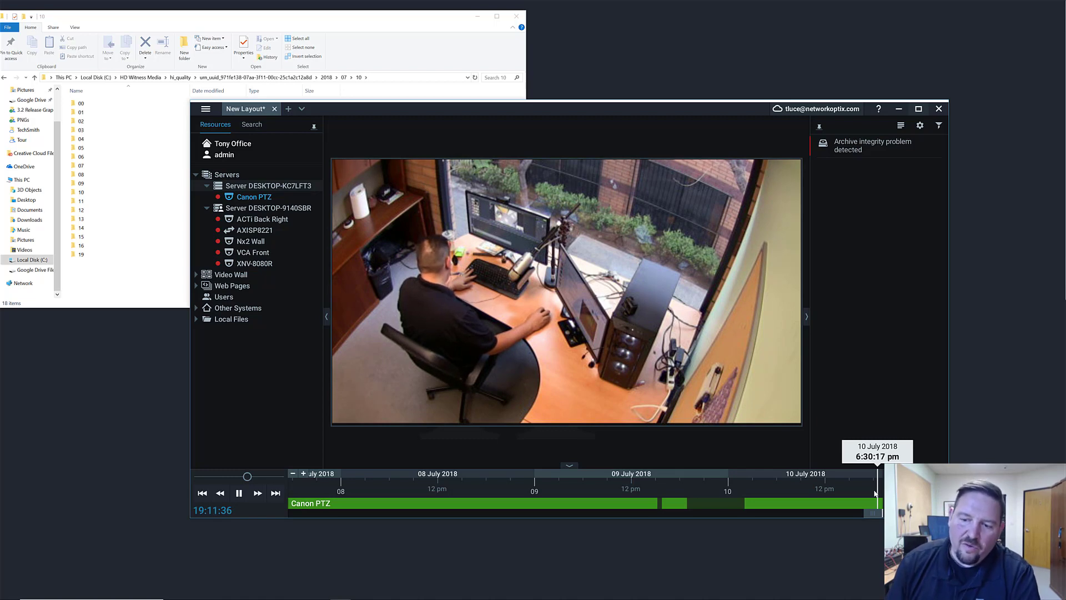
pyautogui.scroll(5, 875, 494)
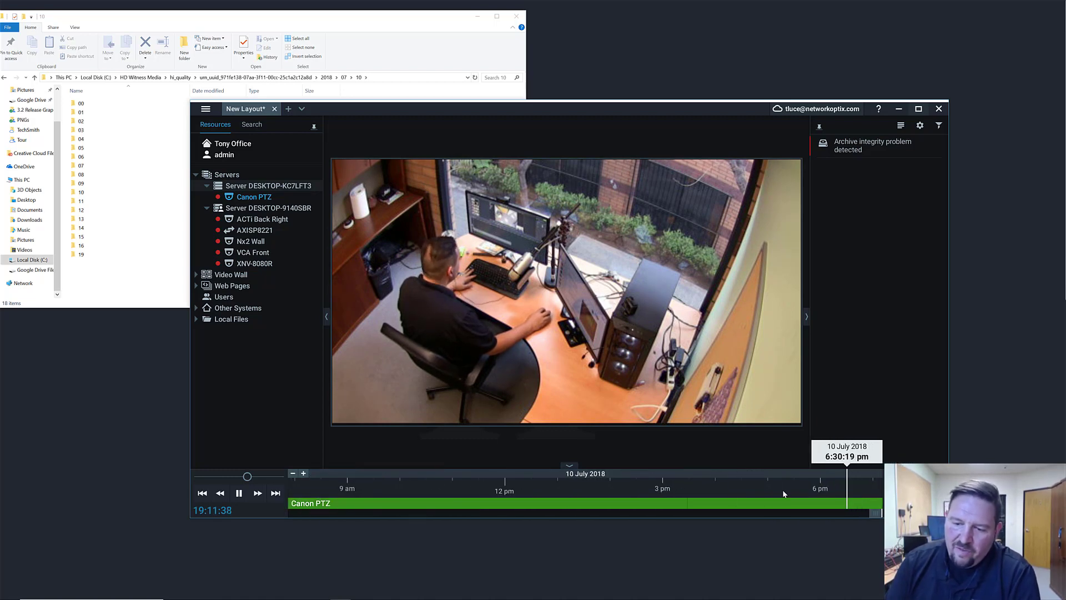
pyautogui.scroll(3, 782, 491)
pyautogui.moveTo(848, 491)
pyautogui.mouseDown()
pyautogui.moveTo(767, 493)
pyautogui.moveTo(804, 477)
pyautogui.mouseUp()
pyautogui.click(842, 492)
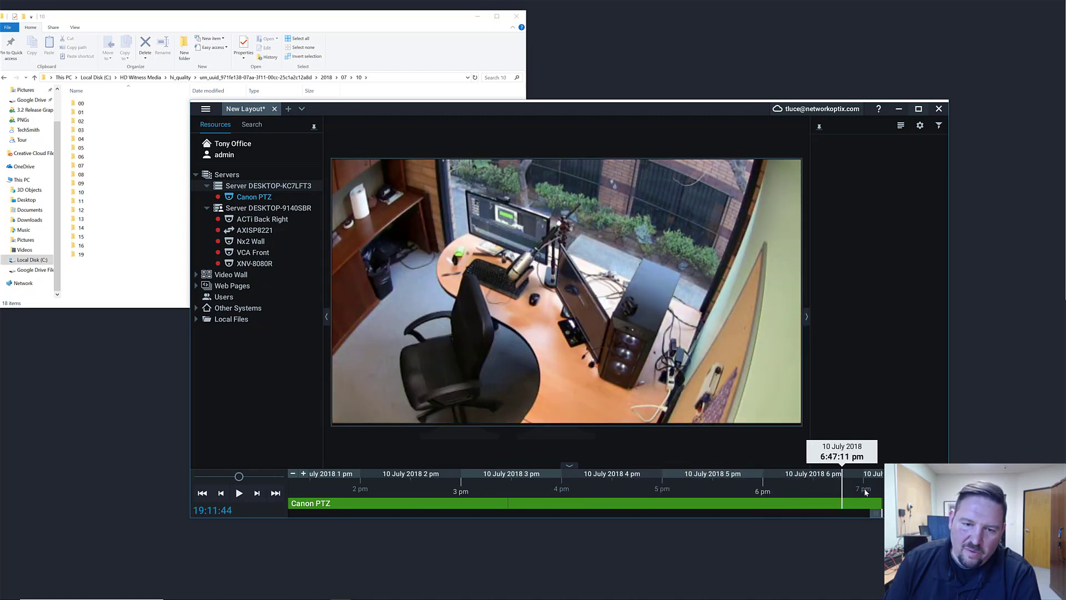
pyautogui.click(828, 489)
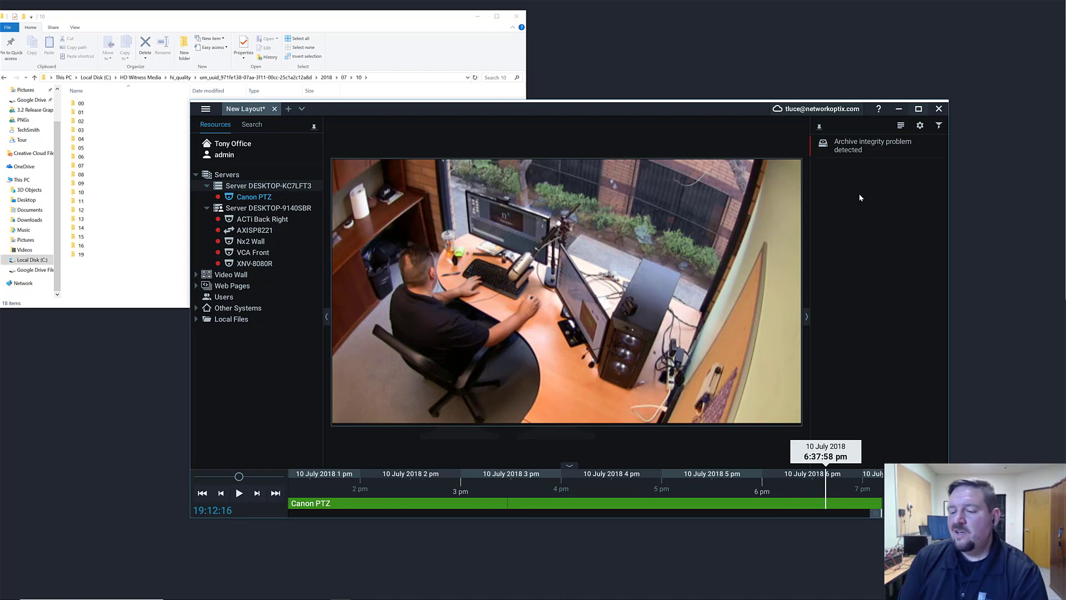
pyautogui.press('space')
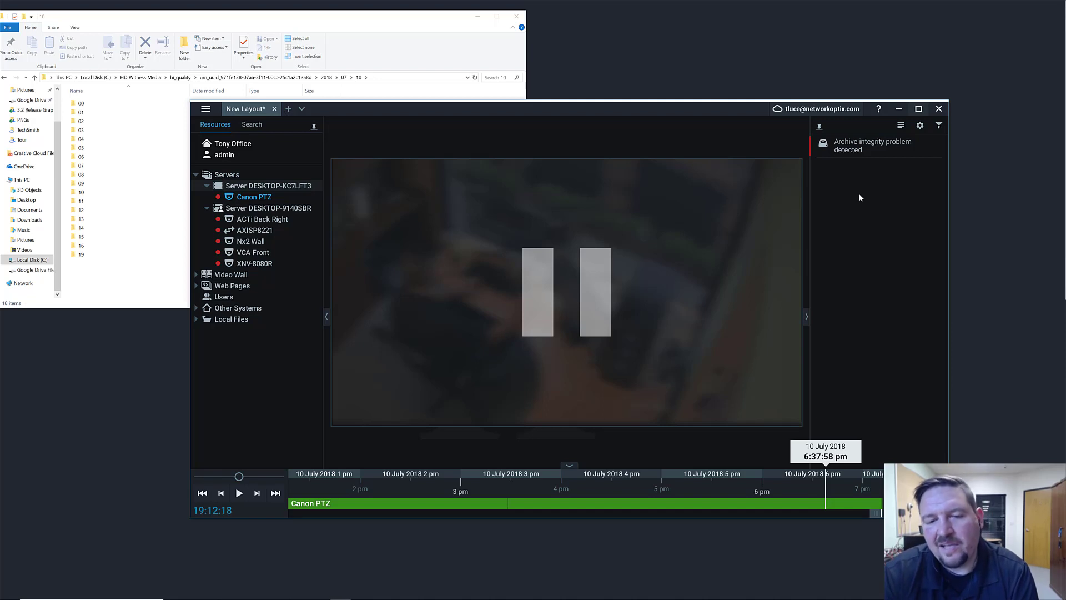